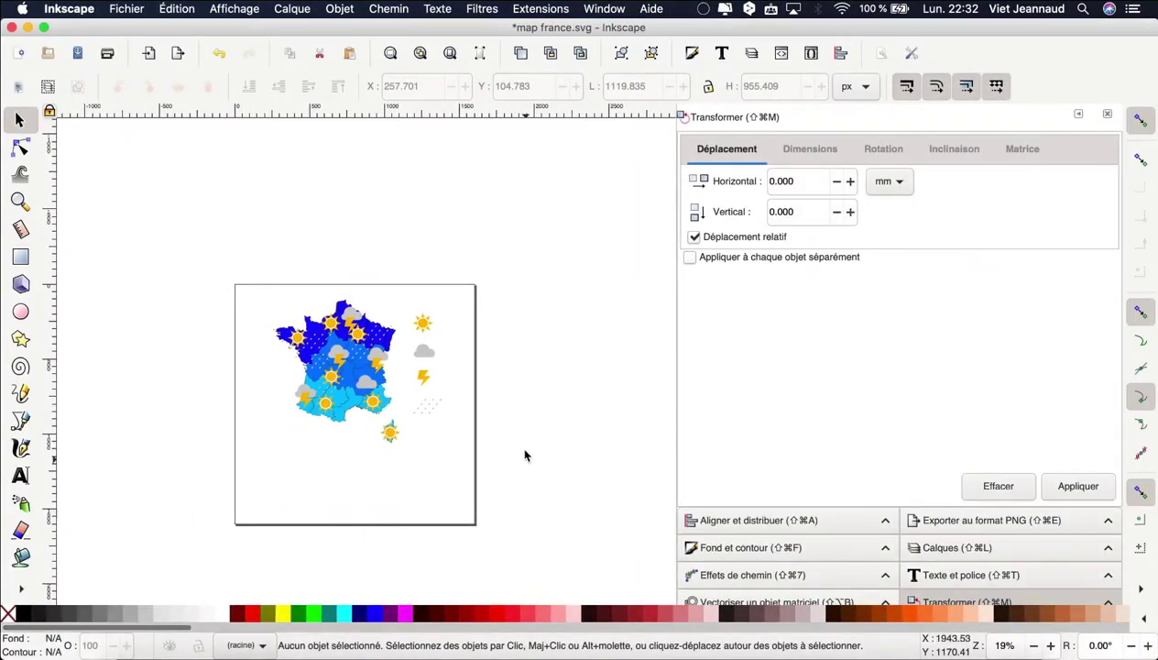
Open Document Properties for map france.svg from the Fichier menu
click(135, 13)
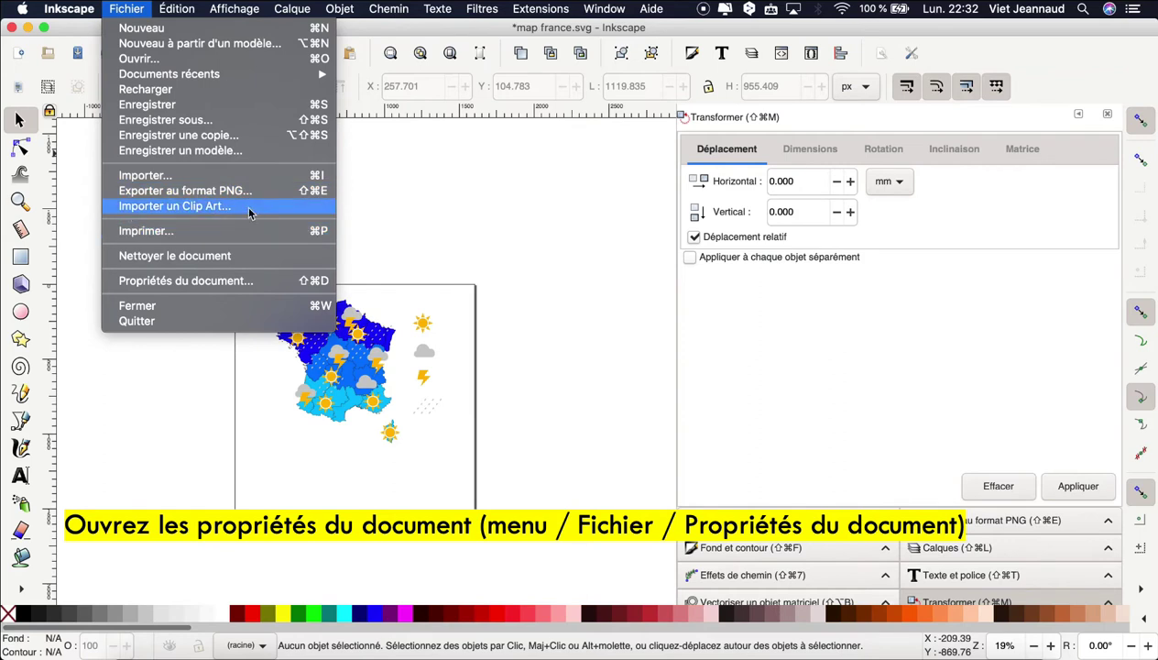
click(265, 284)
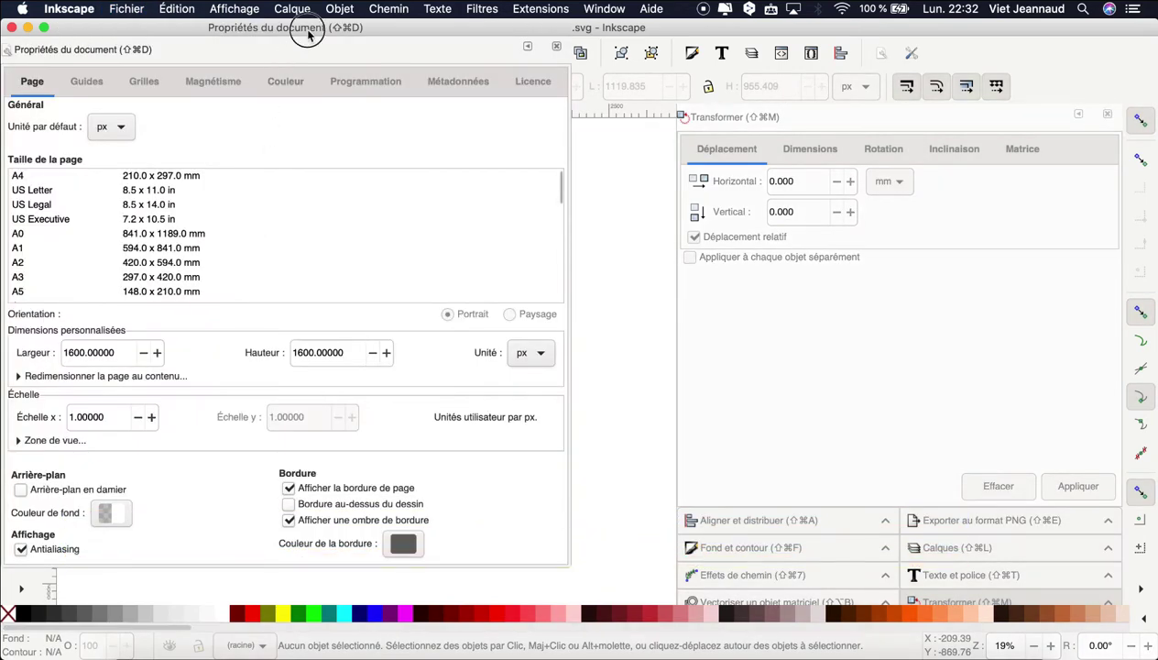
Fit the page to the drawing, giving 1119.835 × 955.409 px landscape
drag(308, 33, 794, 44)
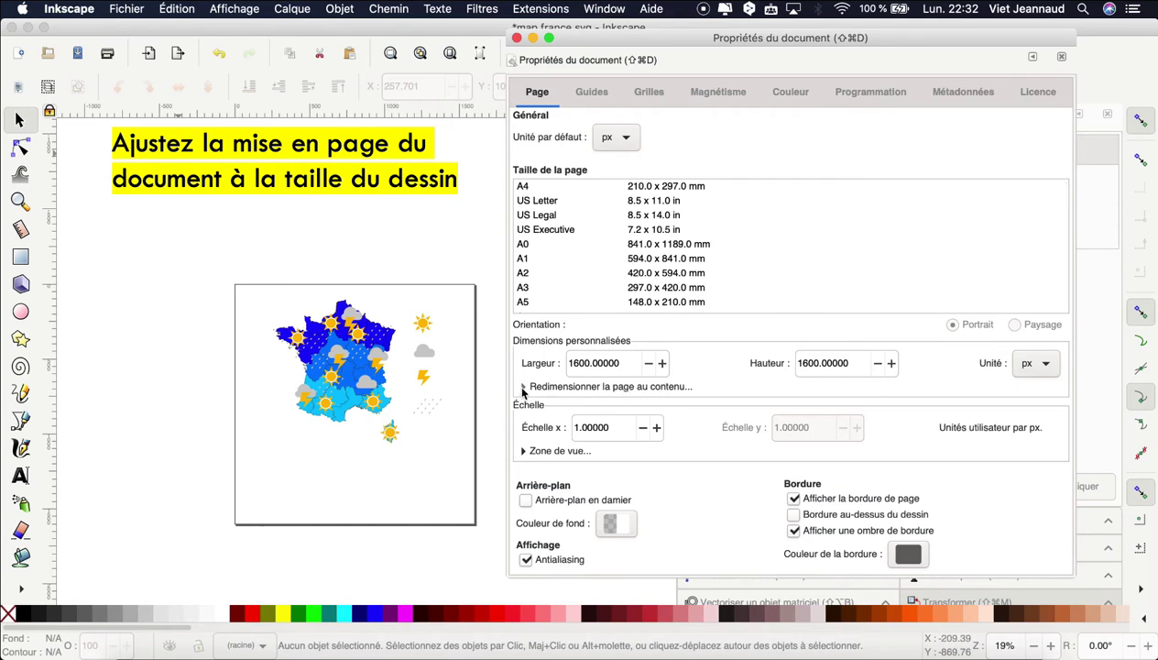
click(524, 388)
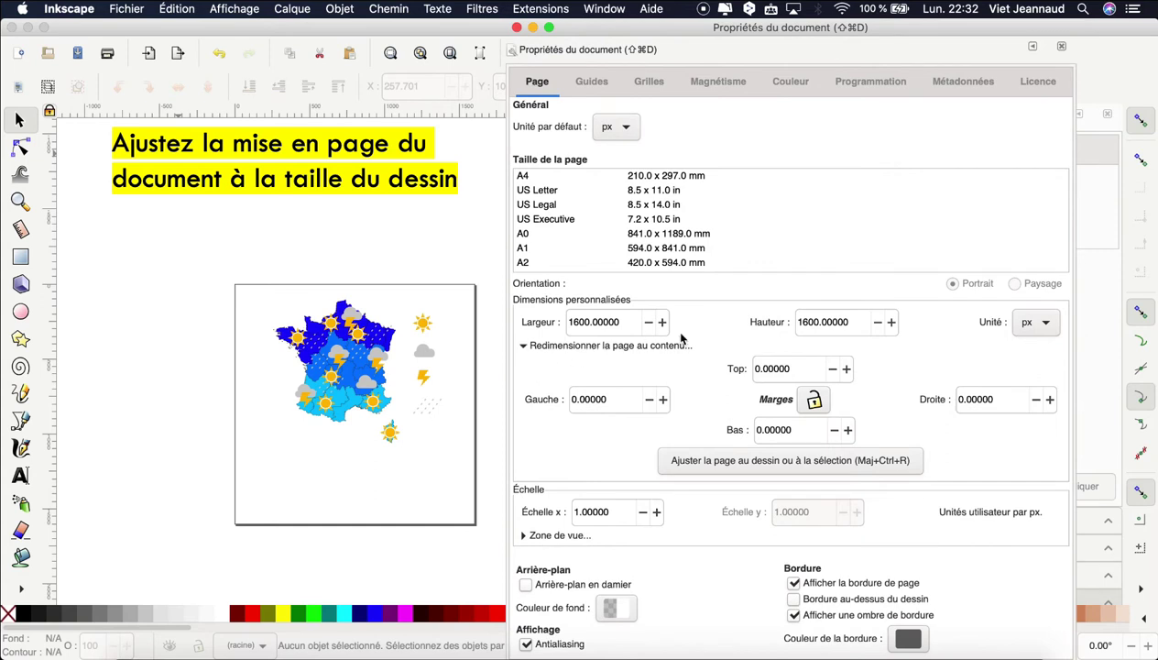
click(768, 460)
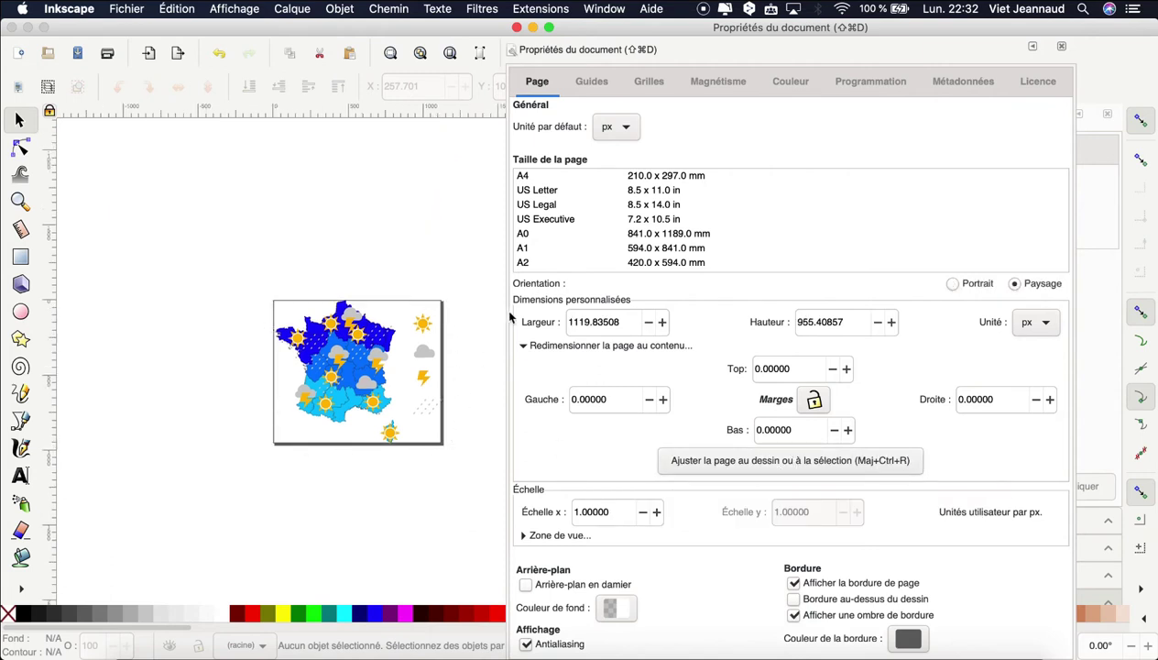
click(1054, 46)
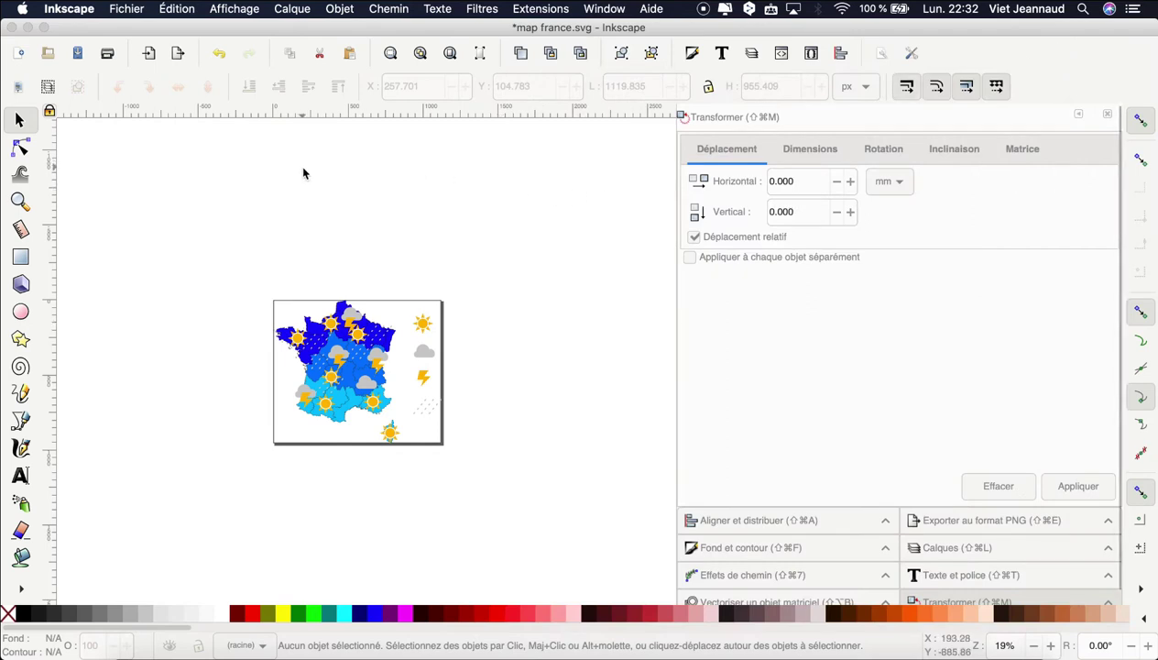
Save the map as 'map france final.svg' in Inkscape SVG format
click(128, 9)
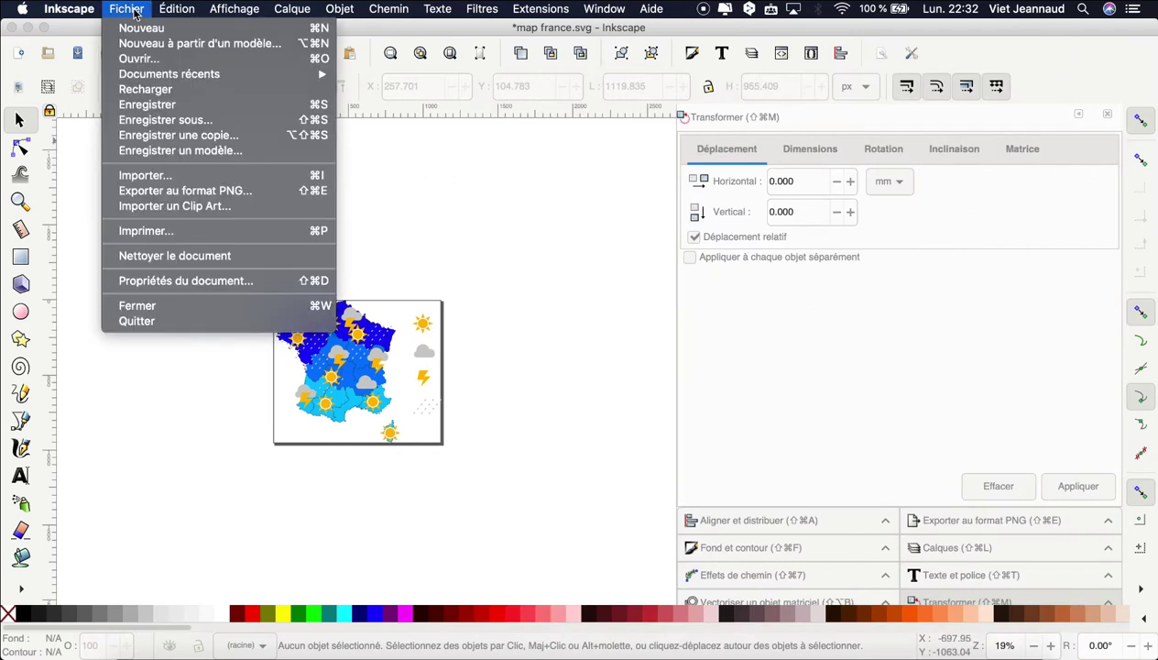
click(192, 126)
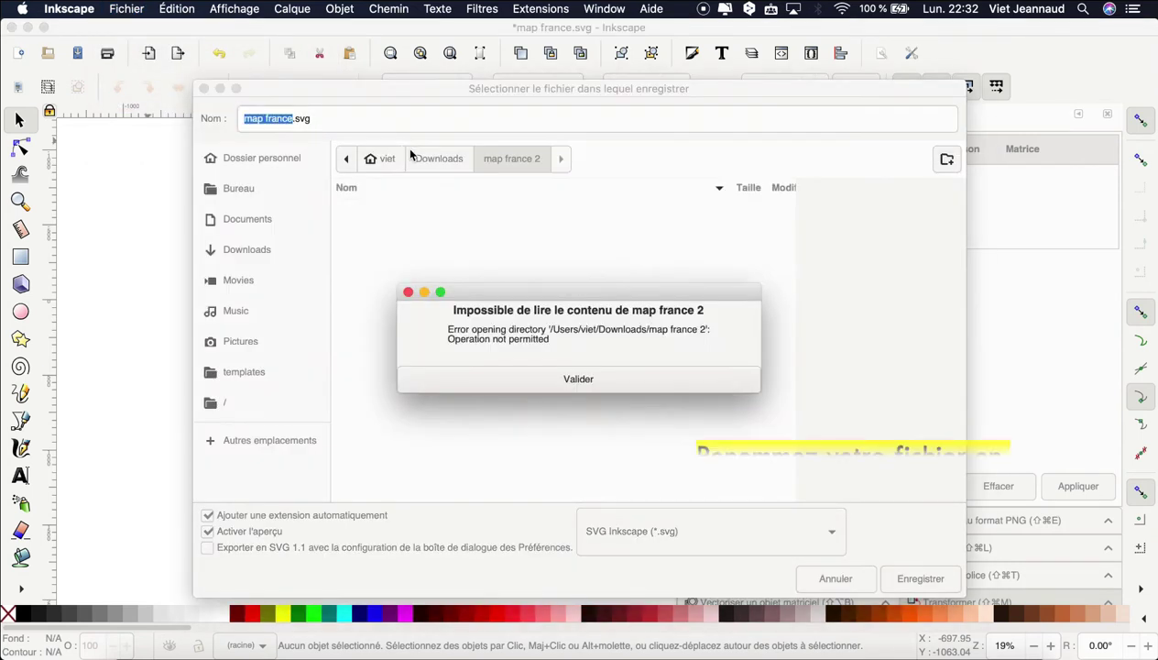
click(440, 376)
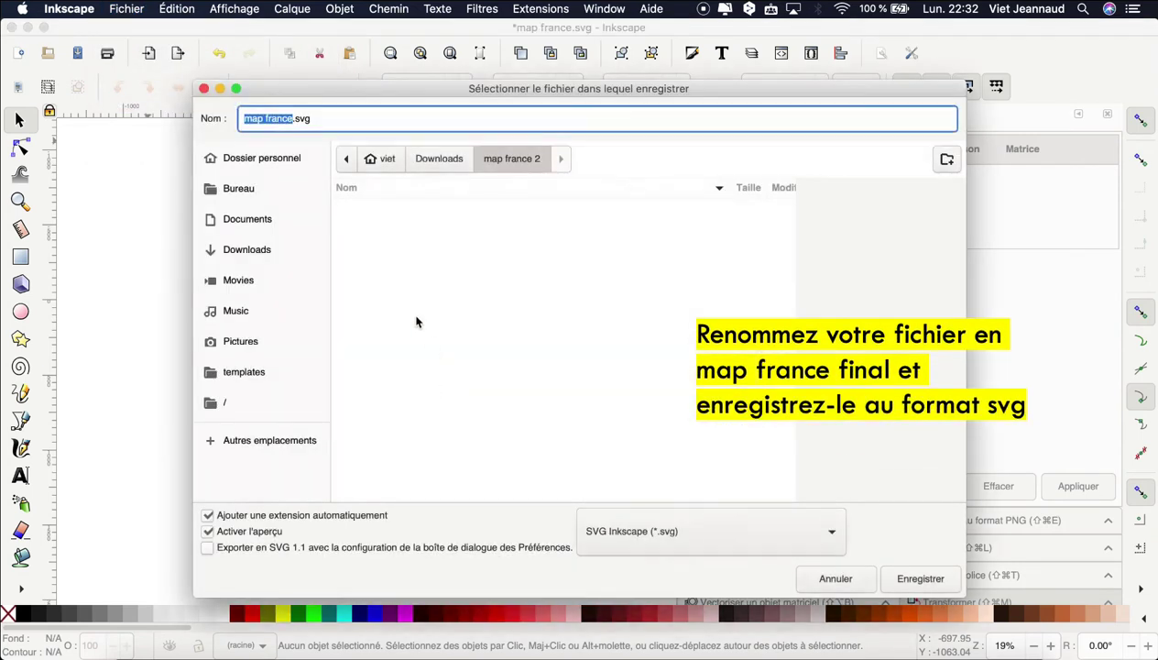
click(293, 119)
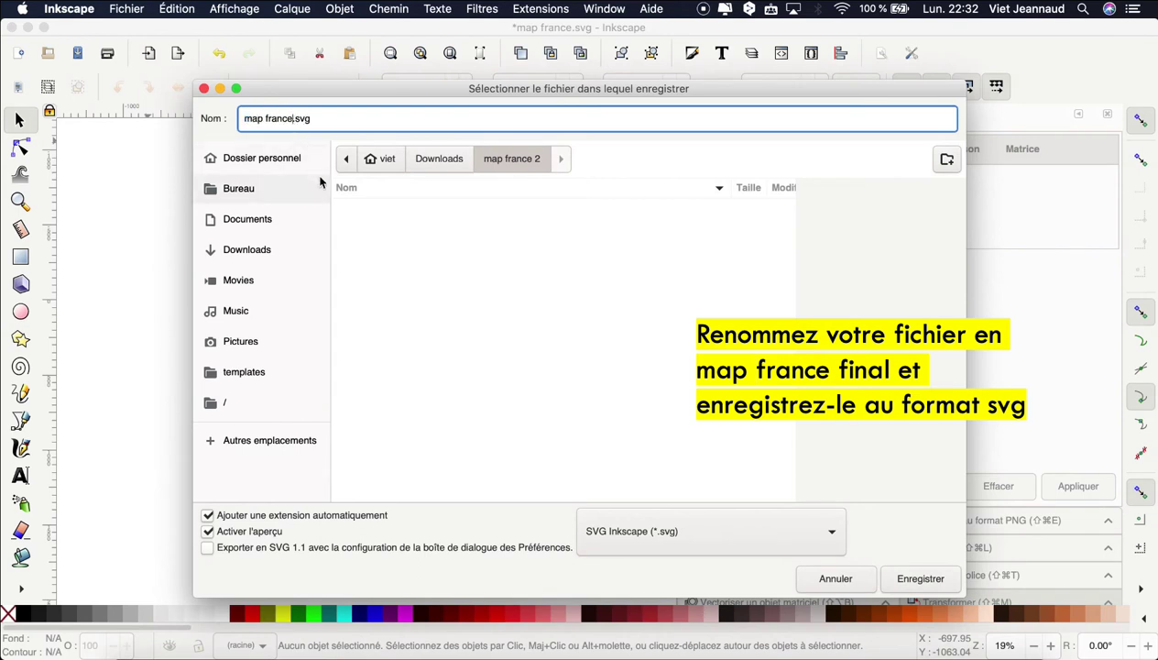
text(fin)
text(al)
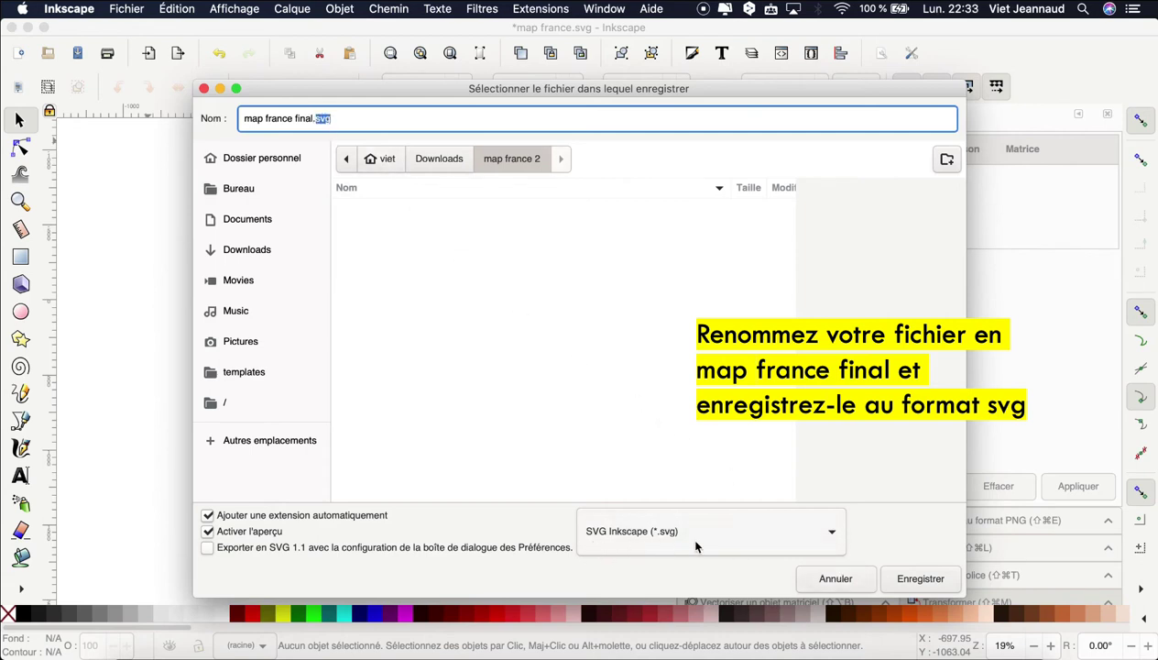
click(897, 579)
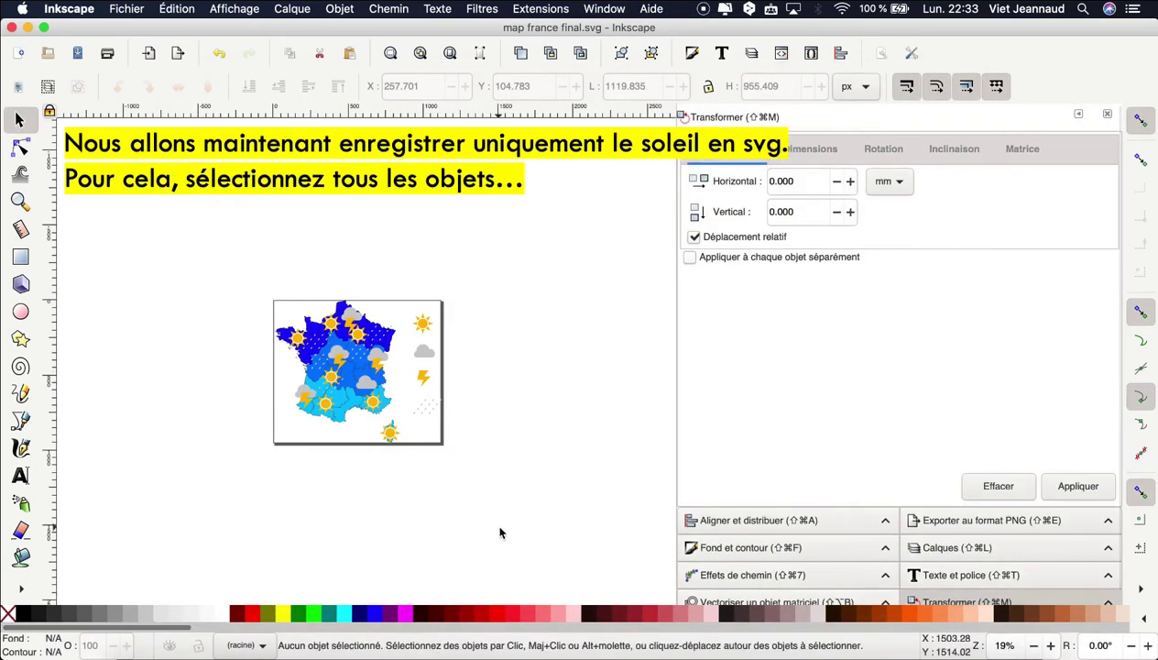
Delete every object except the standalone sun, and move the sun to the page's top-left
drag(468, 463, 248, 293)
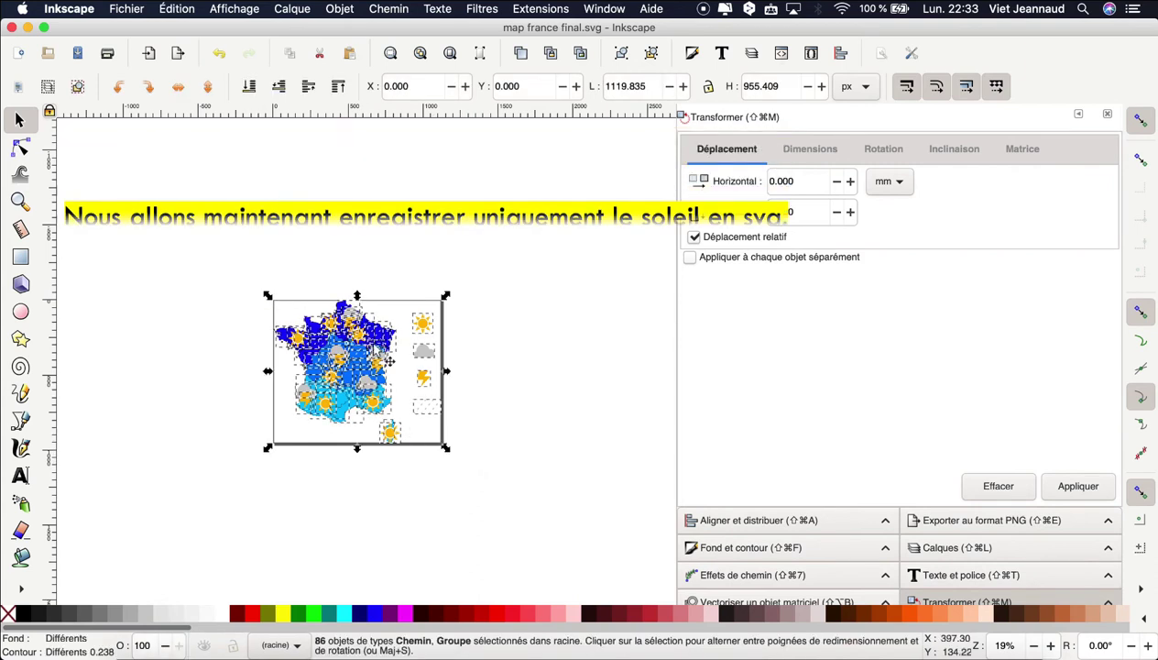
scroll(404, 363, up, 2)
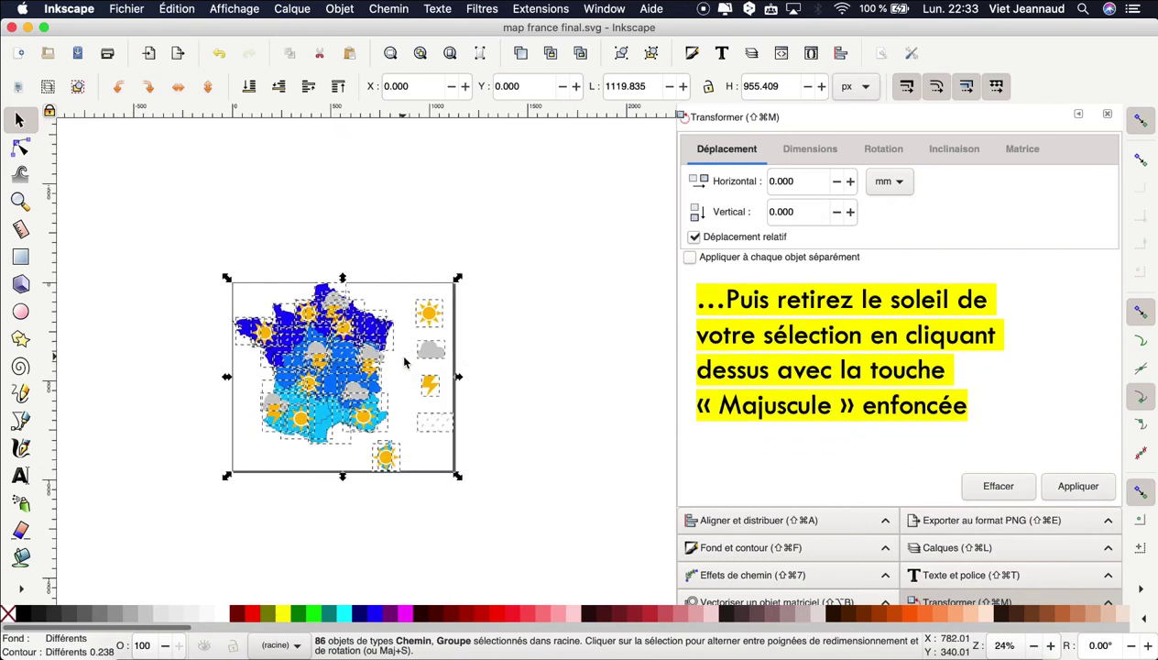
shift+click(432, 315)
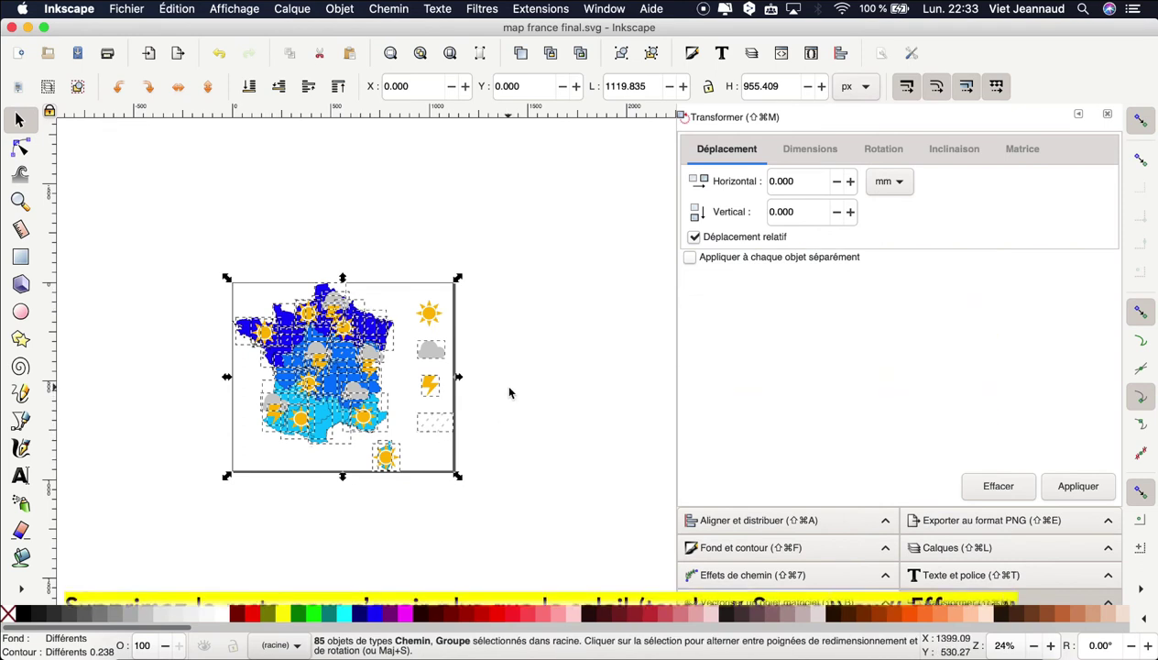
key(Delete)
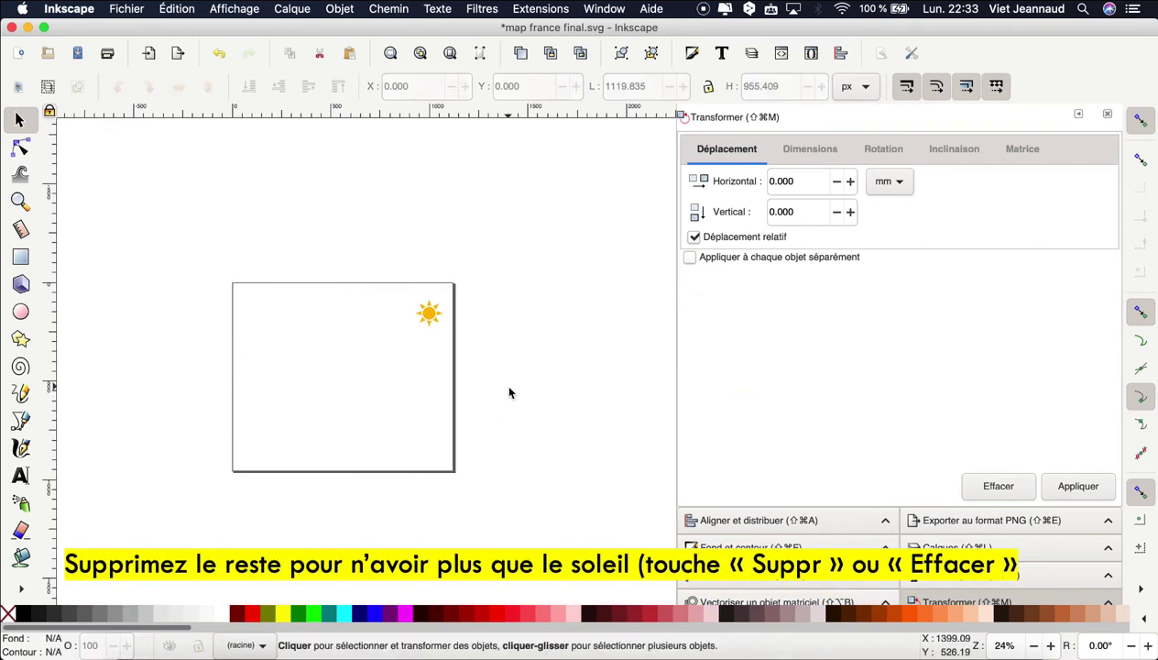
click(429, 315)
drag(429, 315, 264, 319)
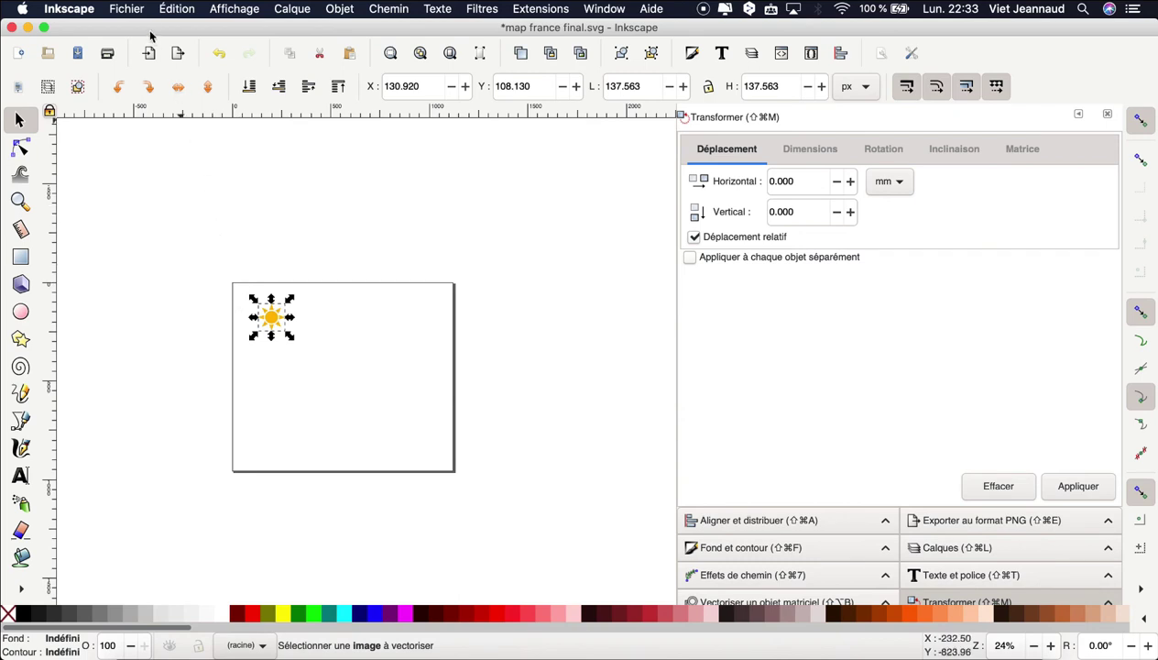
Fit the page to the sun icon, making it 137.563 px square
click(128, 9)
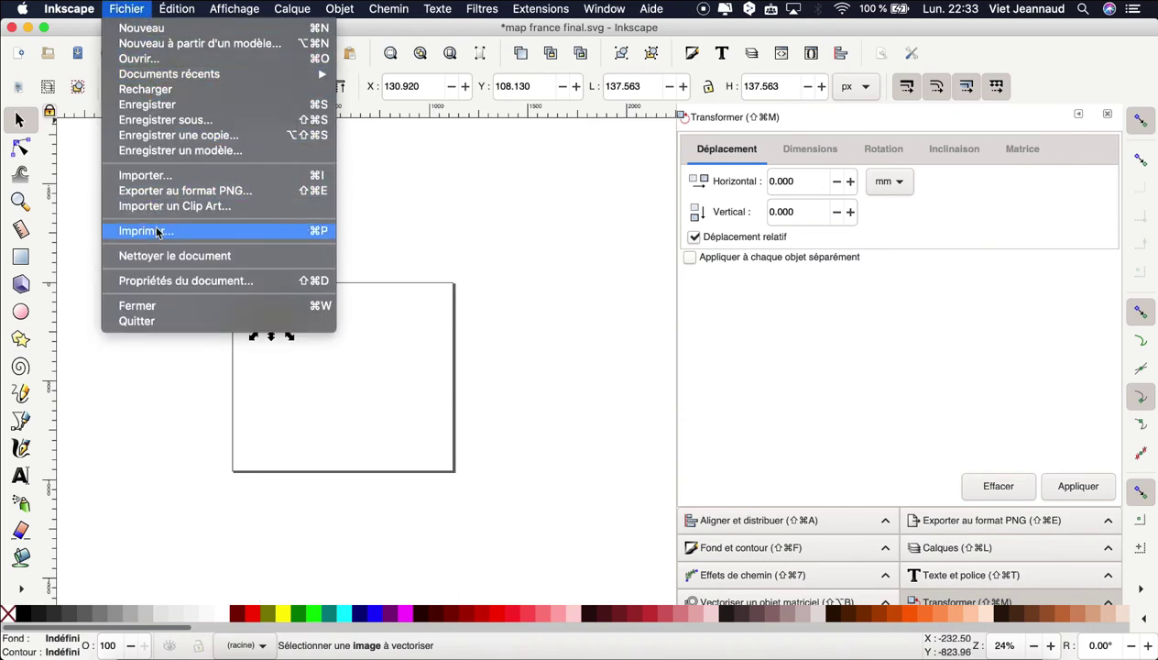
click(216, 289)
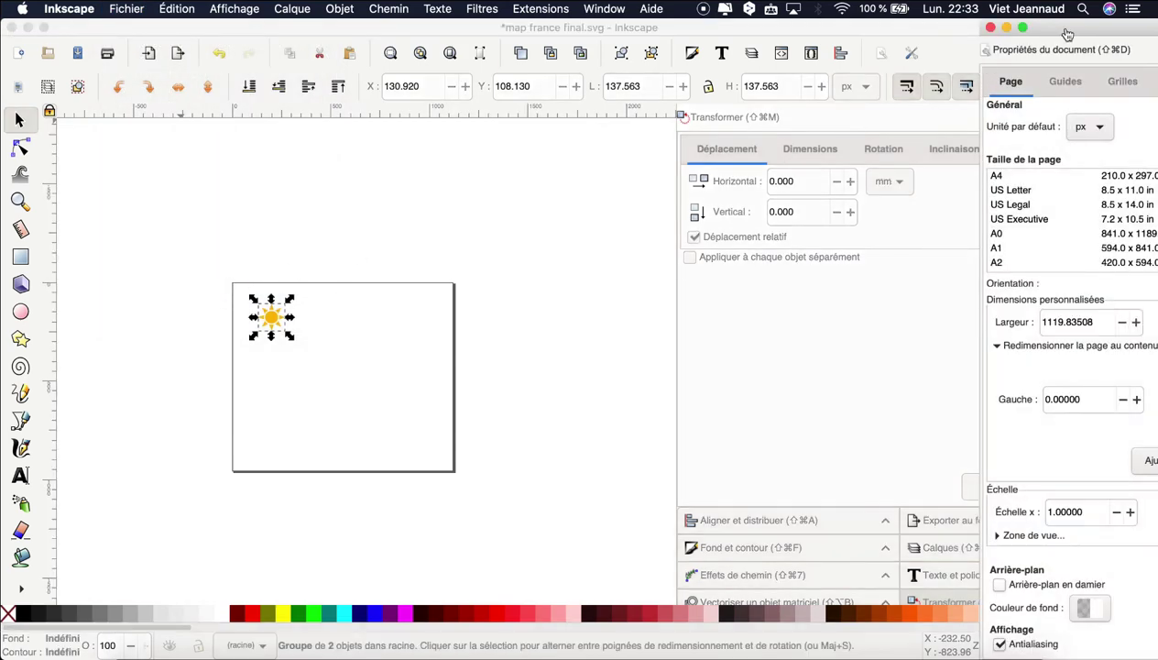
drag(1061, 34, 567, 34)
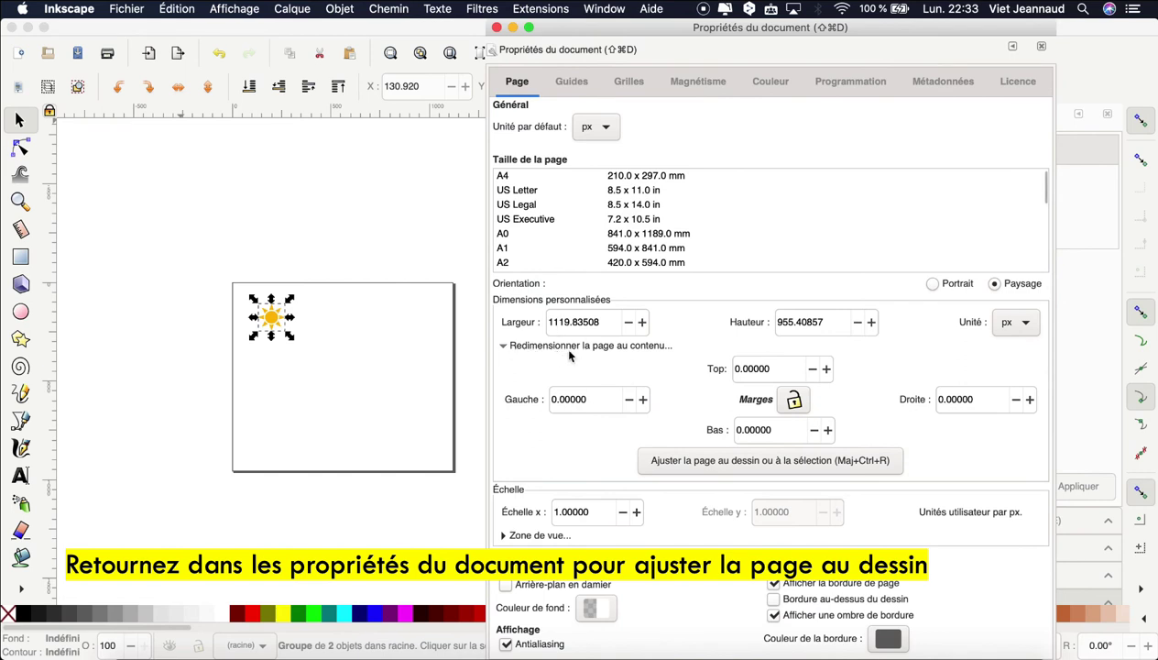
click(766, 467)
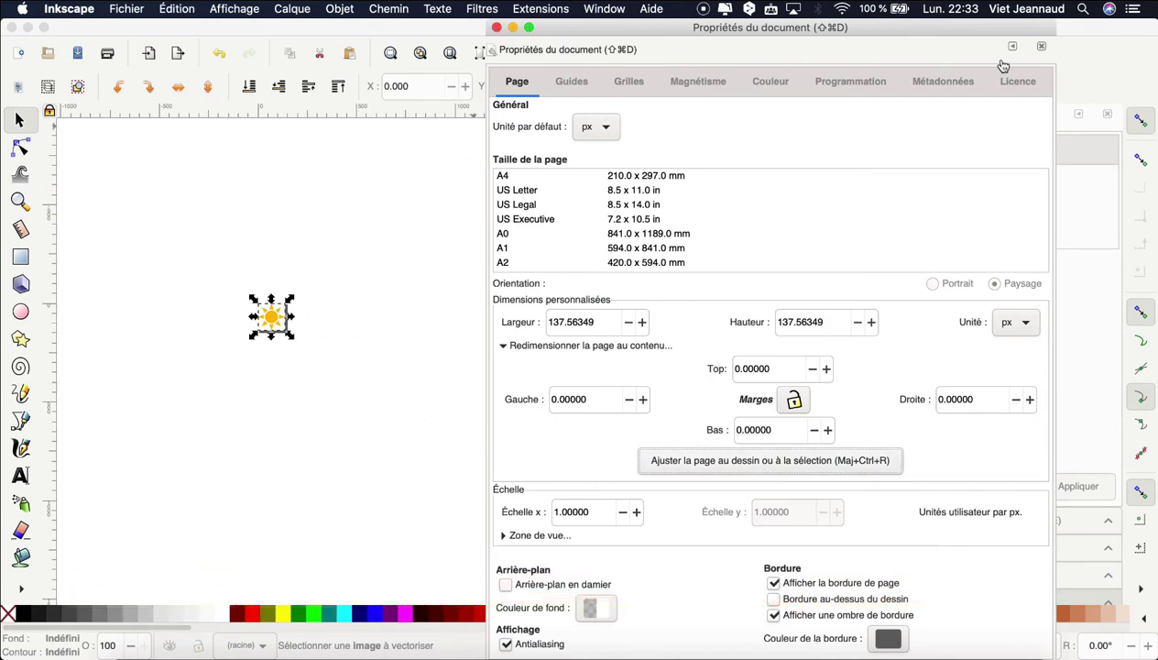
click(1041, 46)
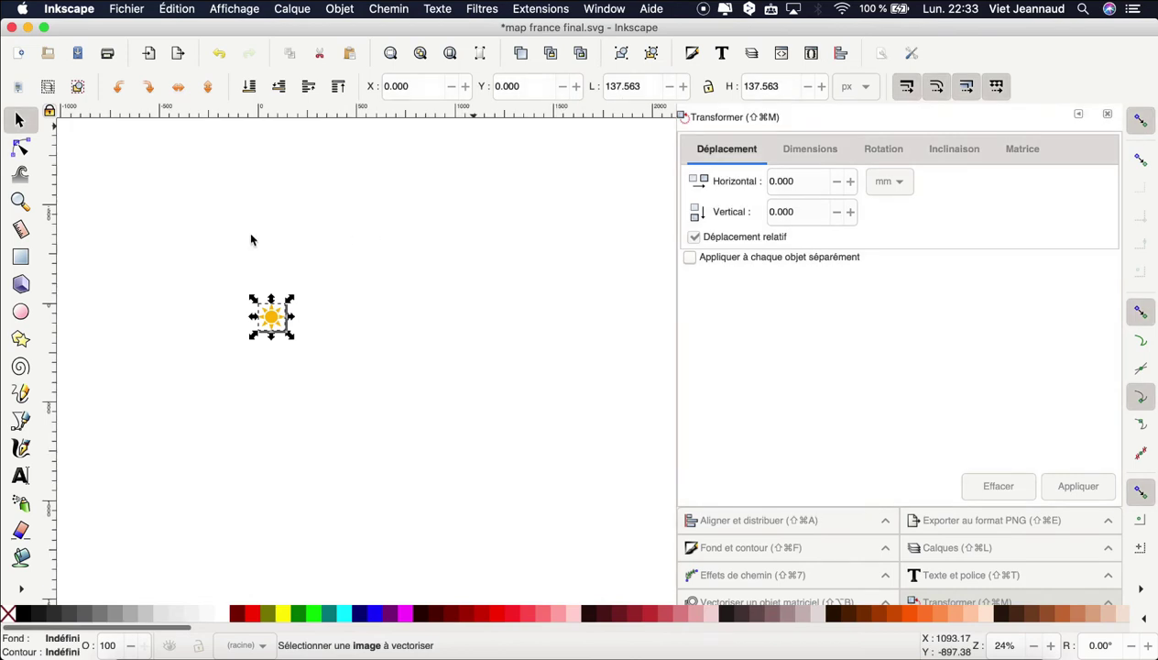
Save the sun-only drawing as soleil.svg in the map france 2 folder
click(128, 9)
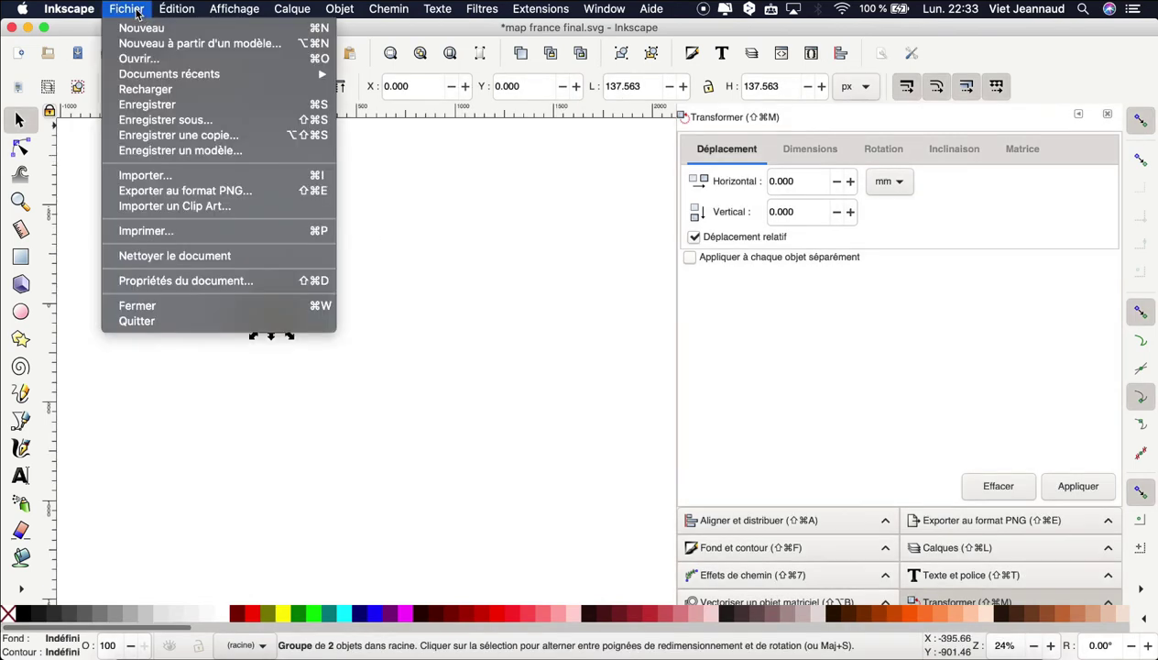
click(221, 124)
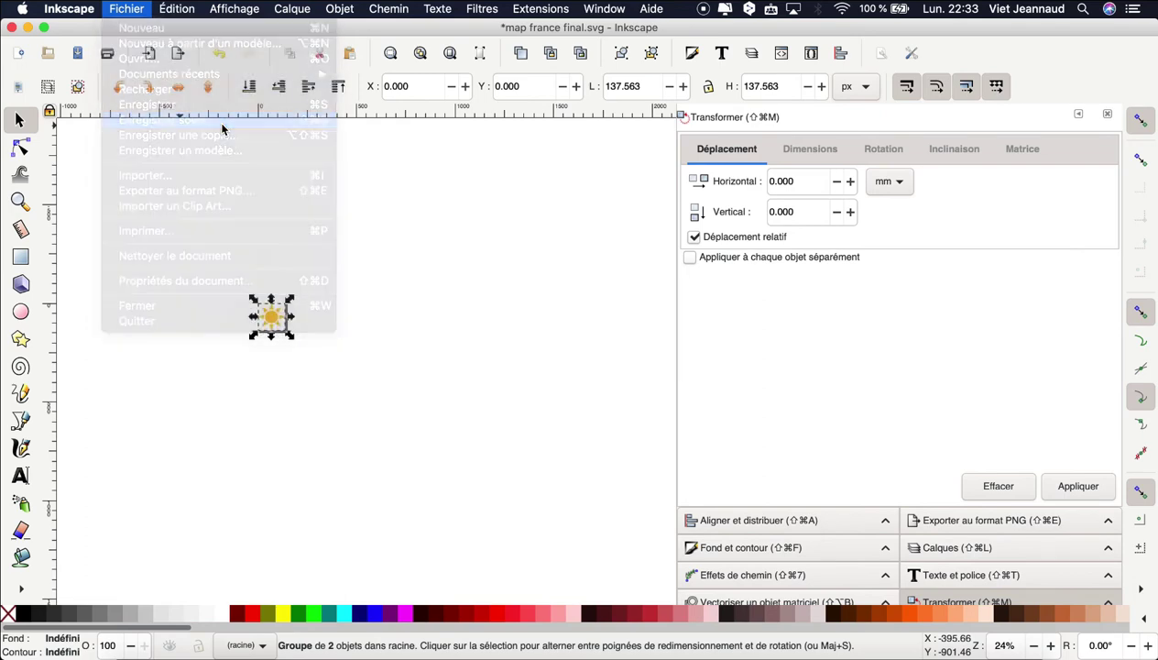
click(437, 378)
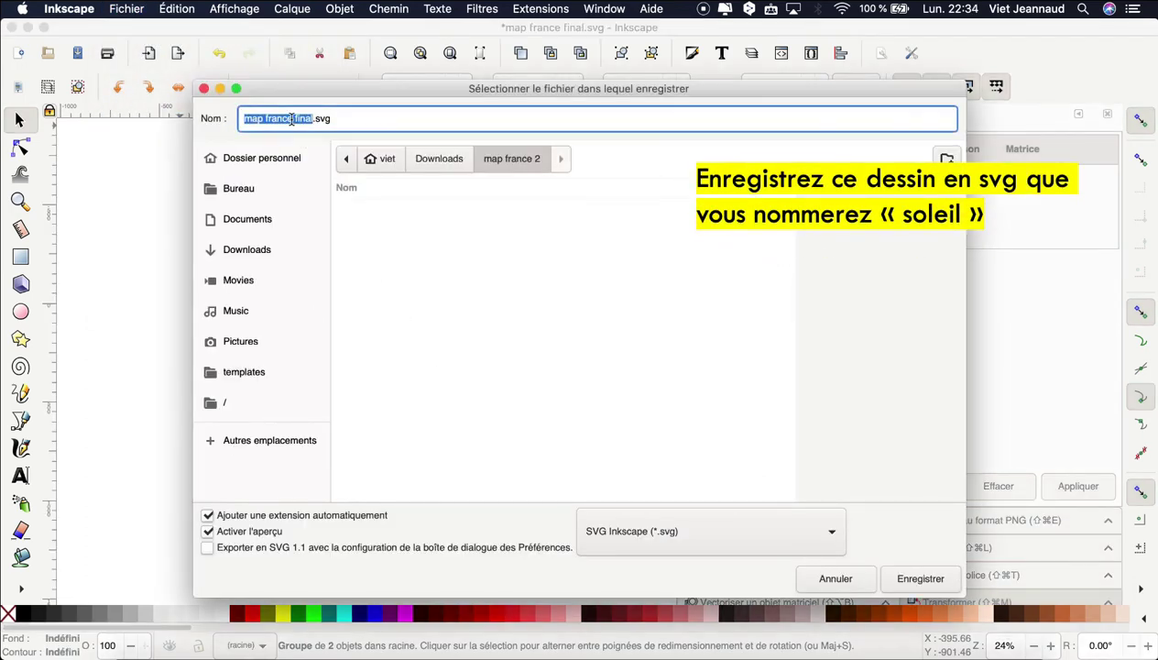
text(soleil)
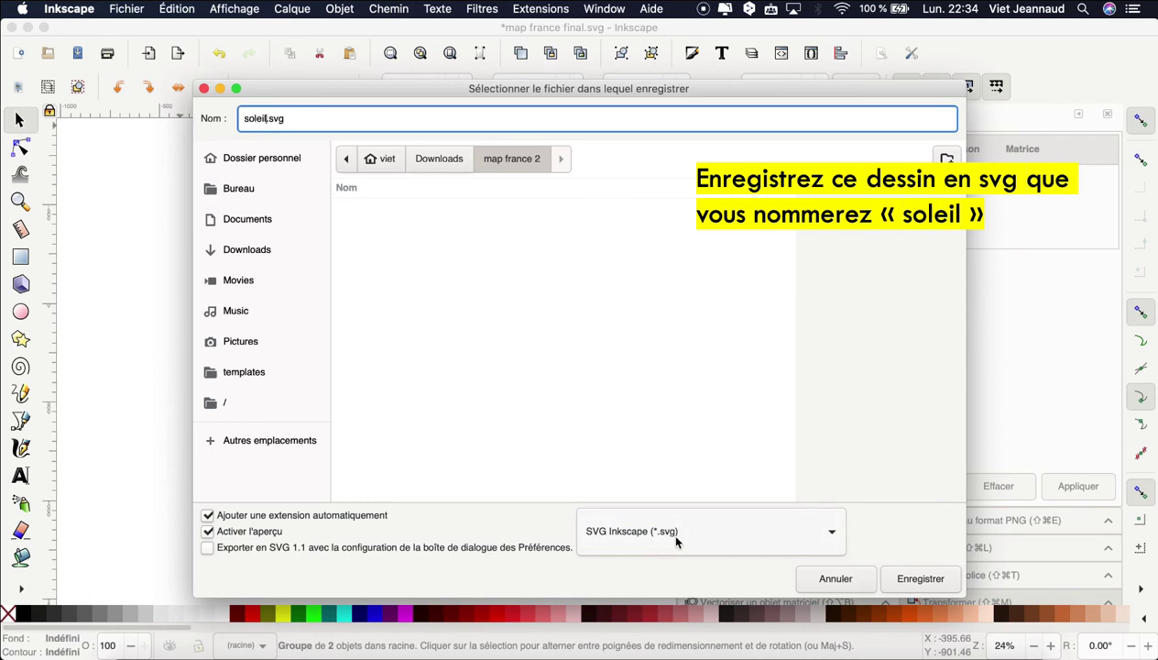
click(916, 578)
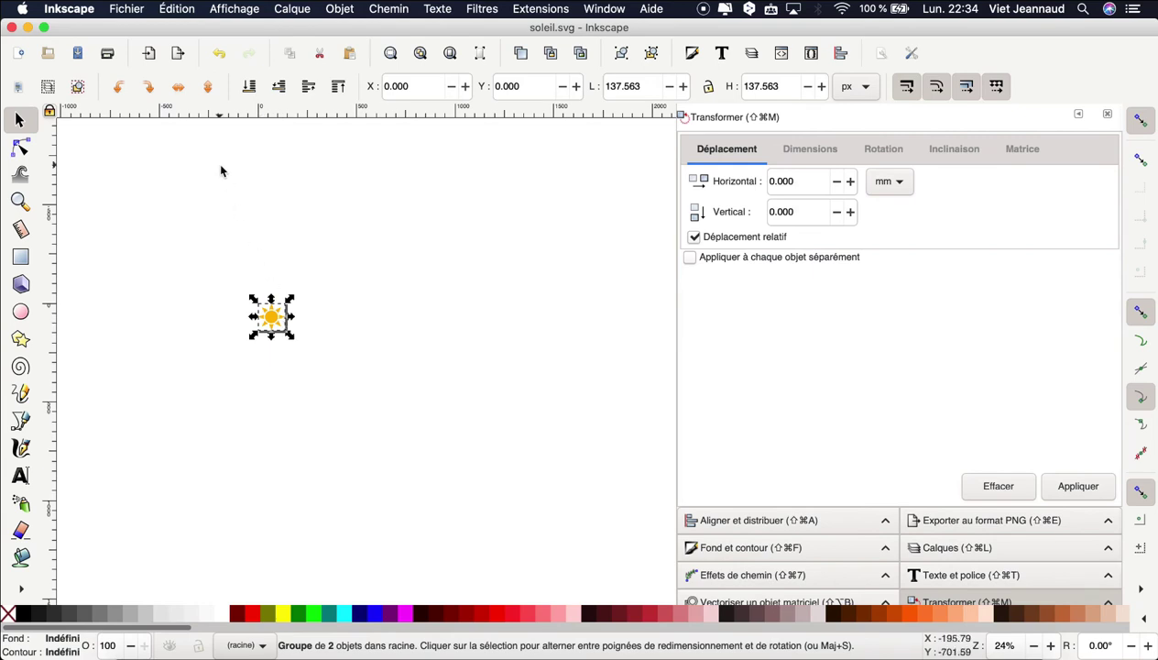
click(135, 15)
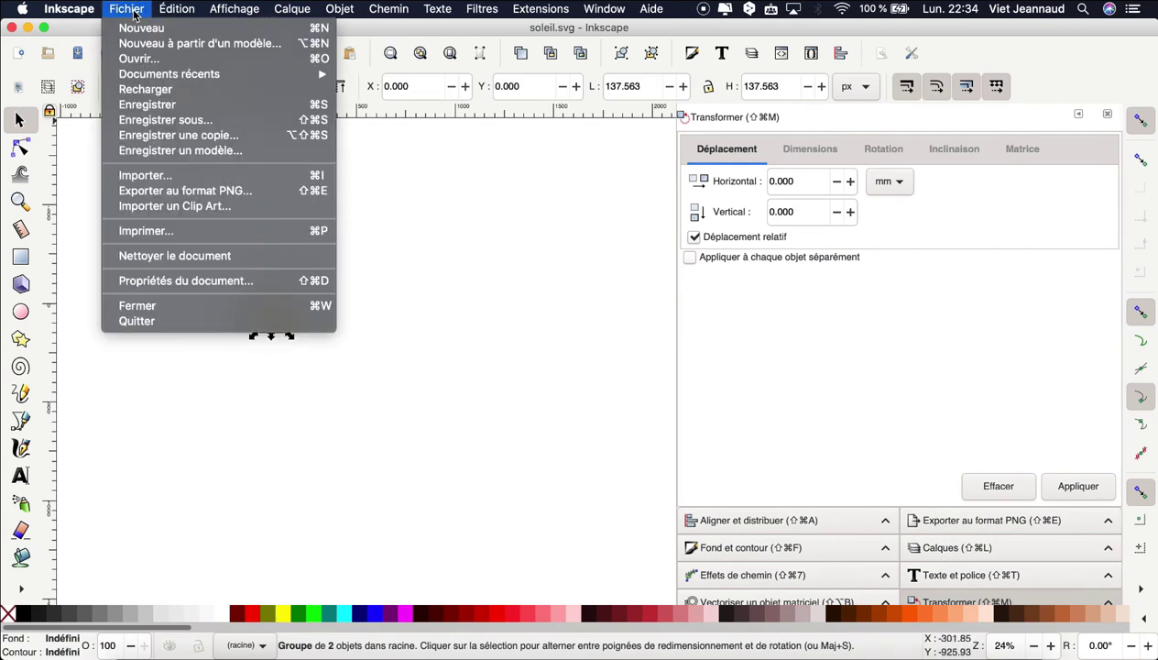
Export the selected sun as soleil.png, 430 × 430 px at 300 dpi
click(269, 195)
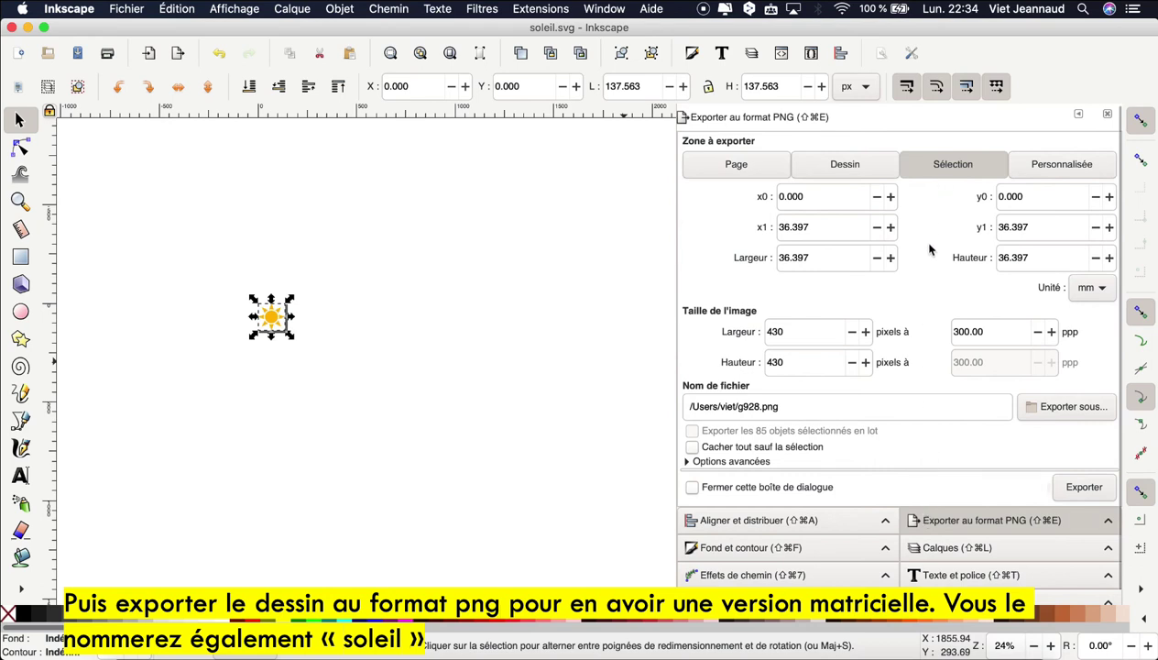
click(944, 171)
click(1056, 406)
text(soleil)
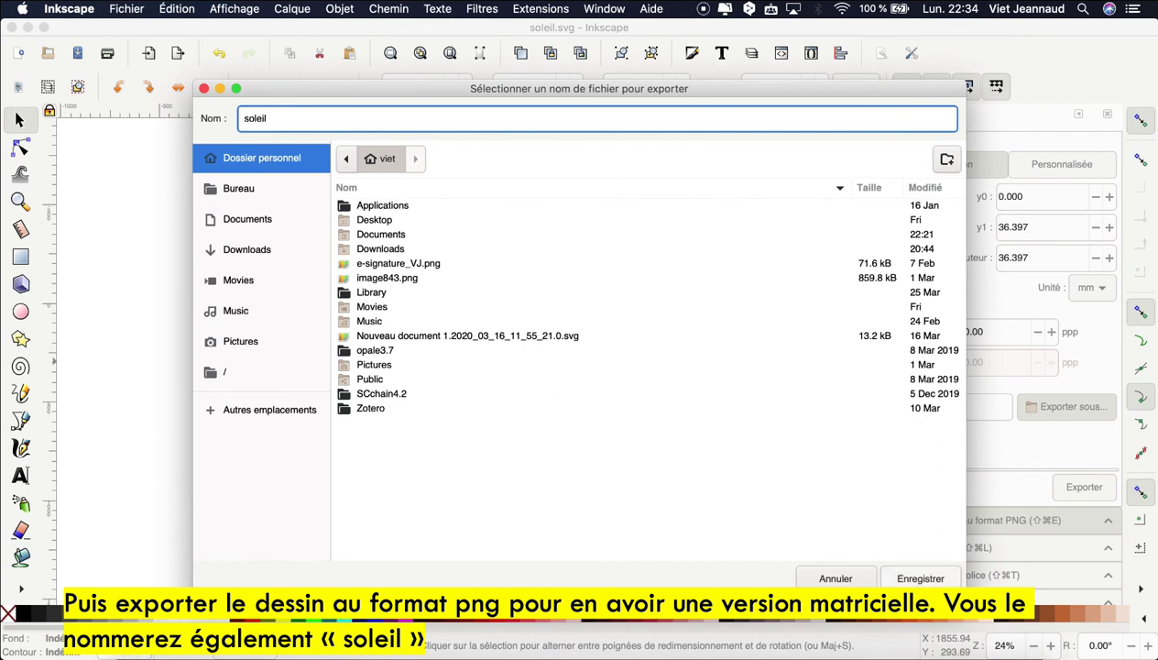
click(920, 578)
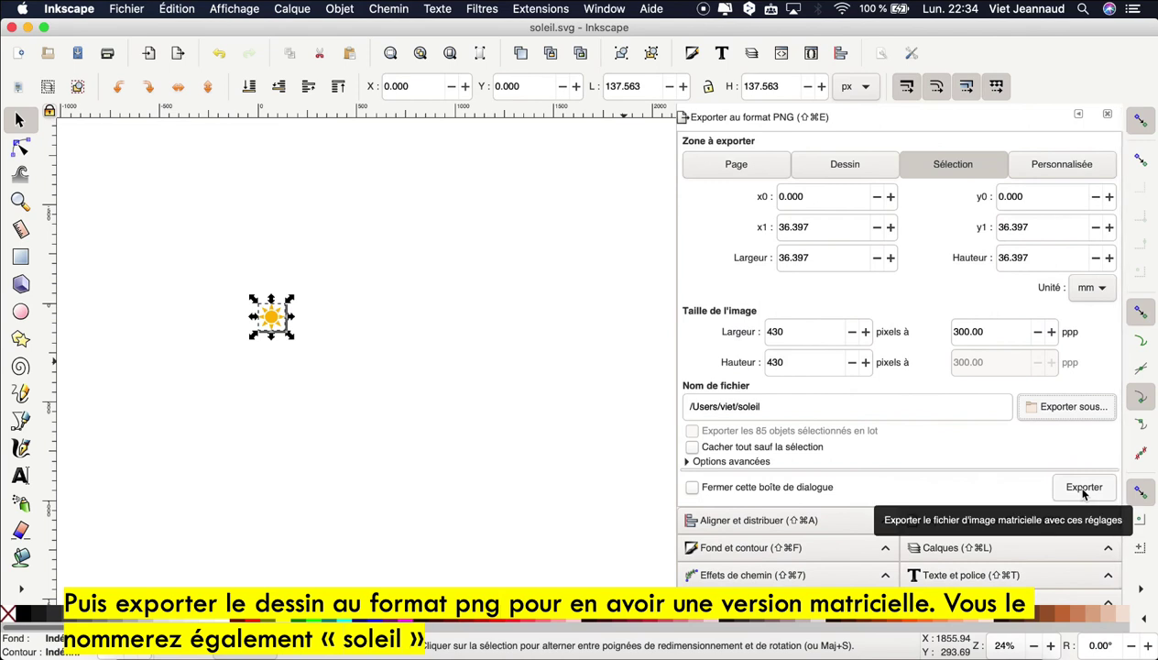
click(1084, 489)
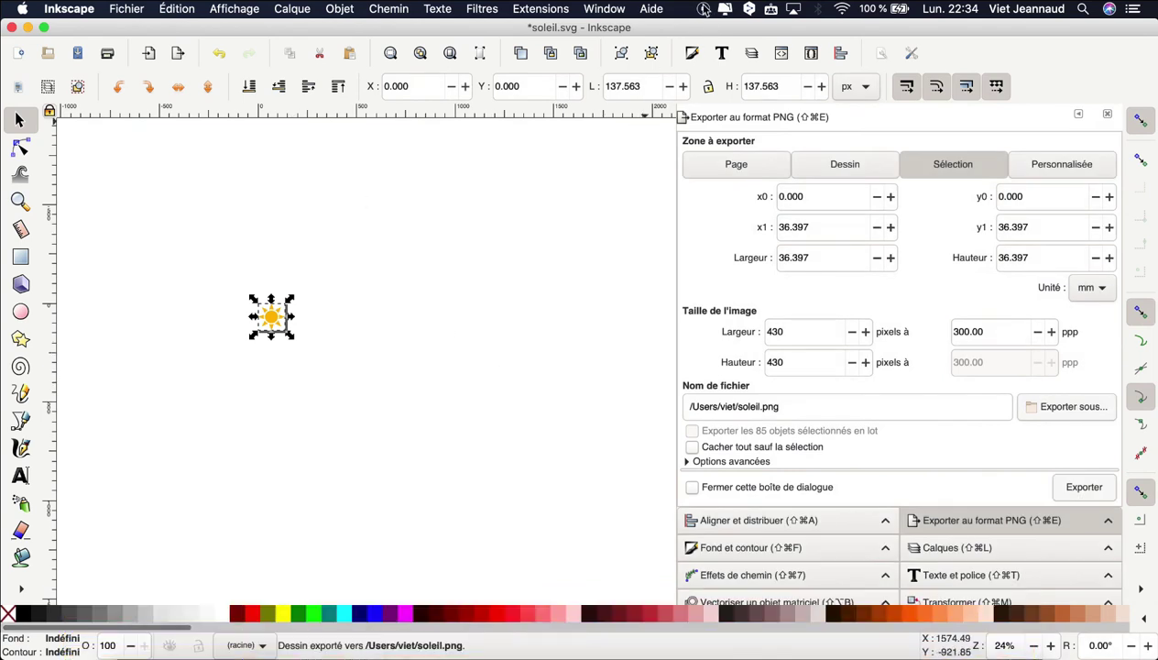
click(704, 9)
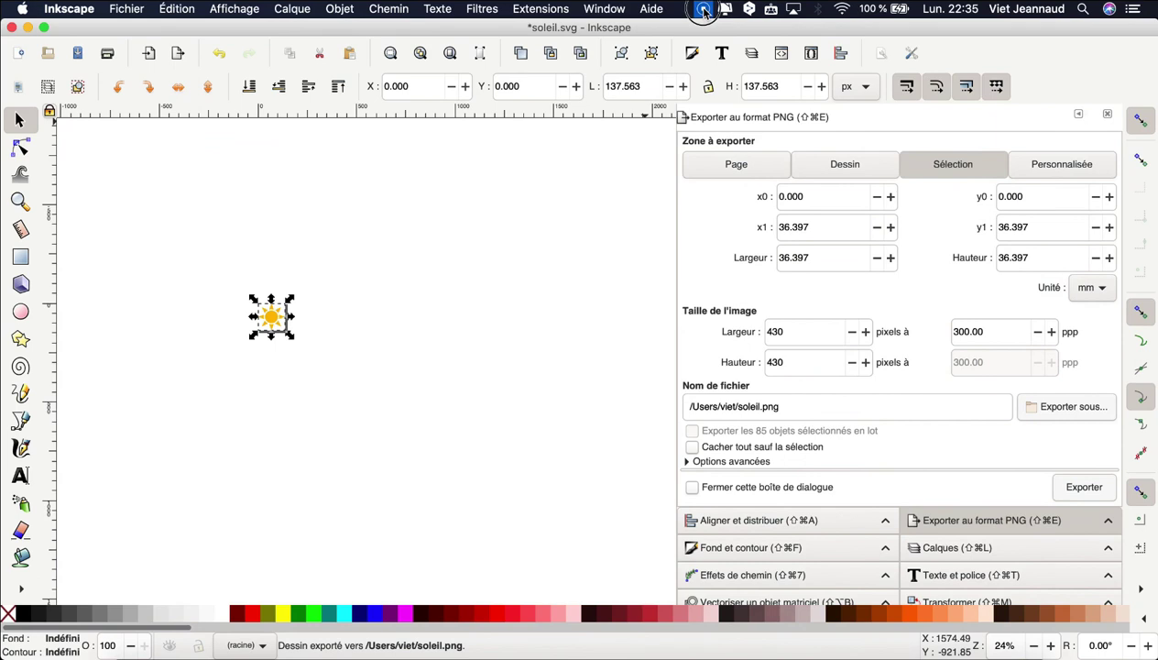